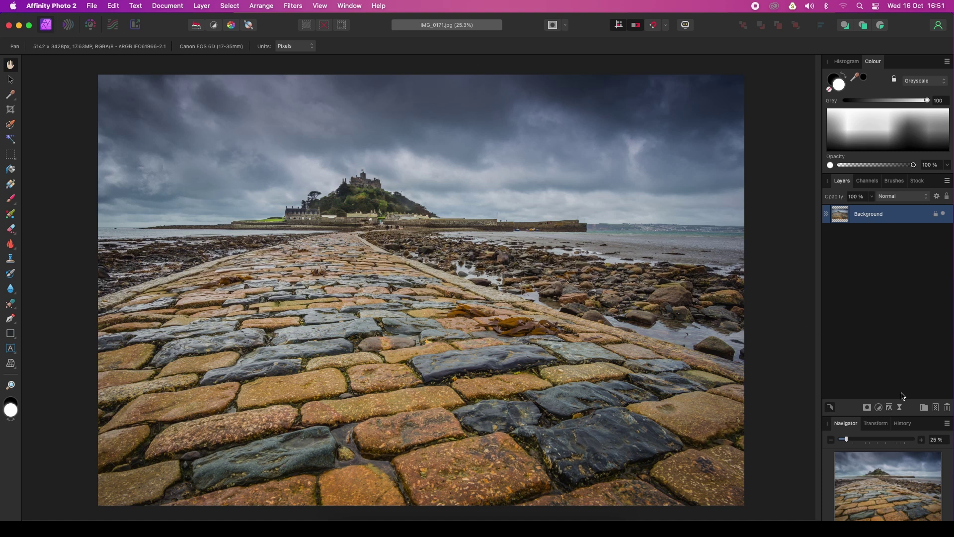
# - Add a Black & White adjustment with Green 215%, Cyan 23%, Blue 19% and Magenta 90%
pyautogui.click(880, 409)
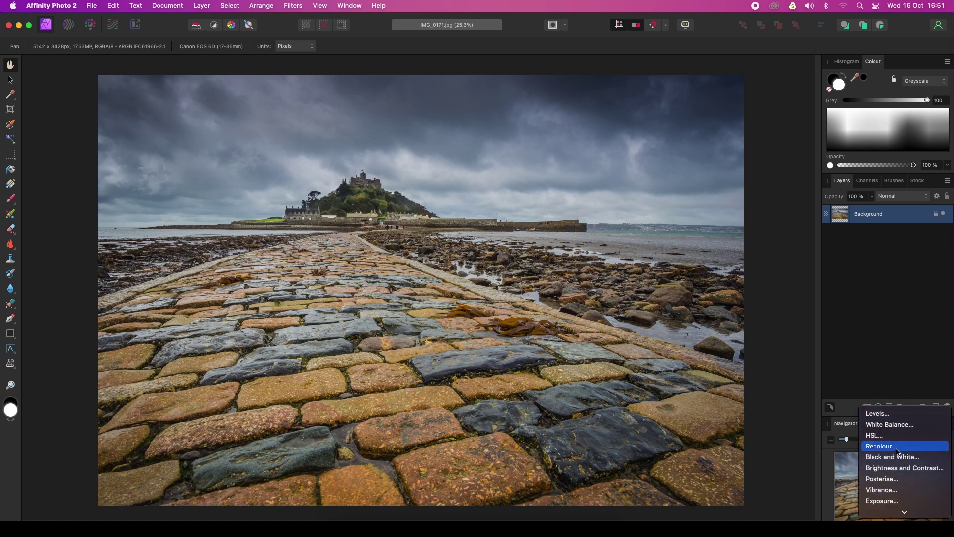
pyautogui.scroll(-3, 900, 497)
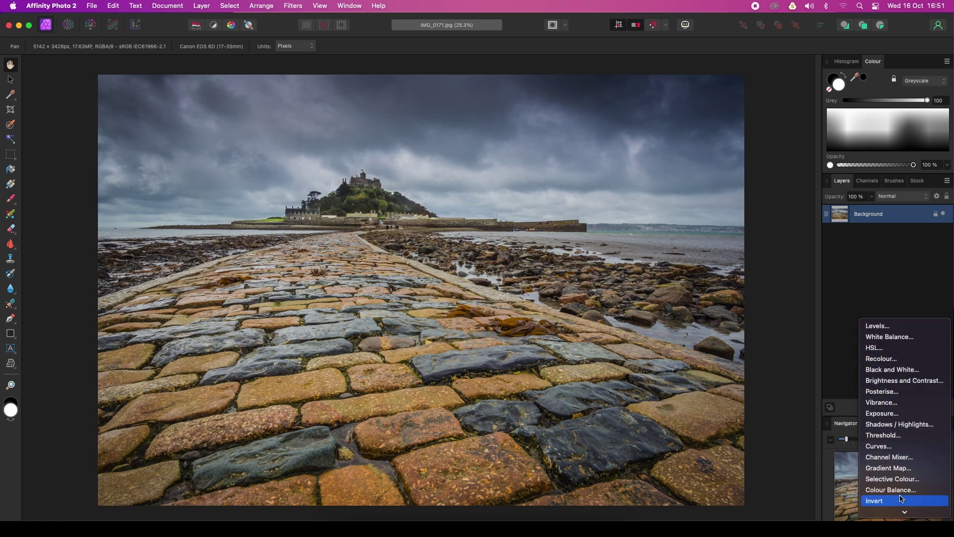
pyautogui.click(892, 375)
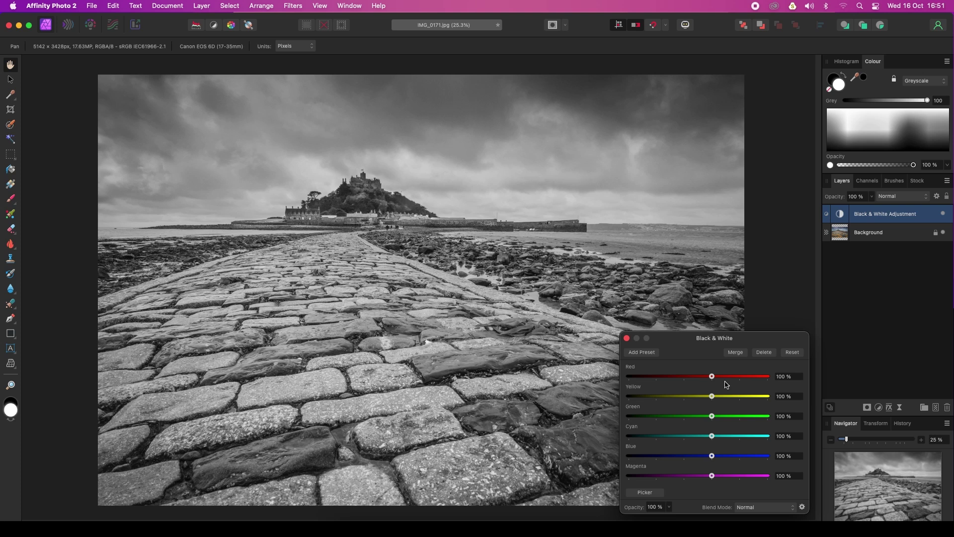
pyautogui.moveTo(712, 377); pyautogui.dragTo(743, 416)
pyautogui.moveTo(711, 436); pyautogui.dragTo(710, 475)
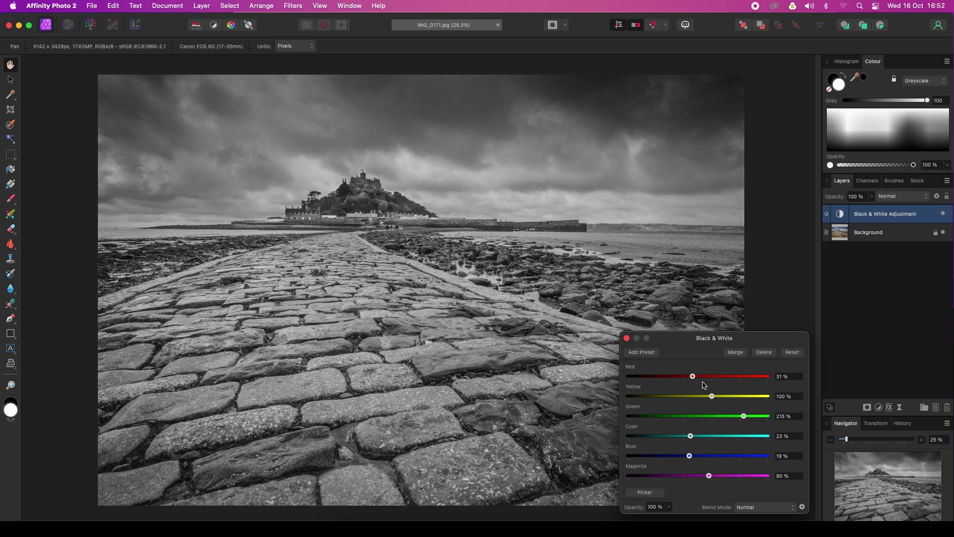
pyautogui.moveTo(693, 377); pyautogui.dragTo(718, 381)
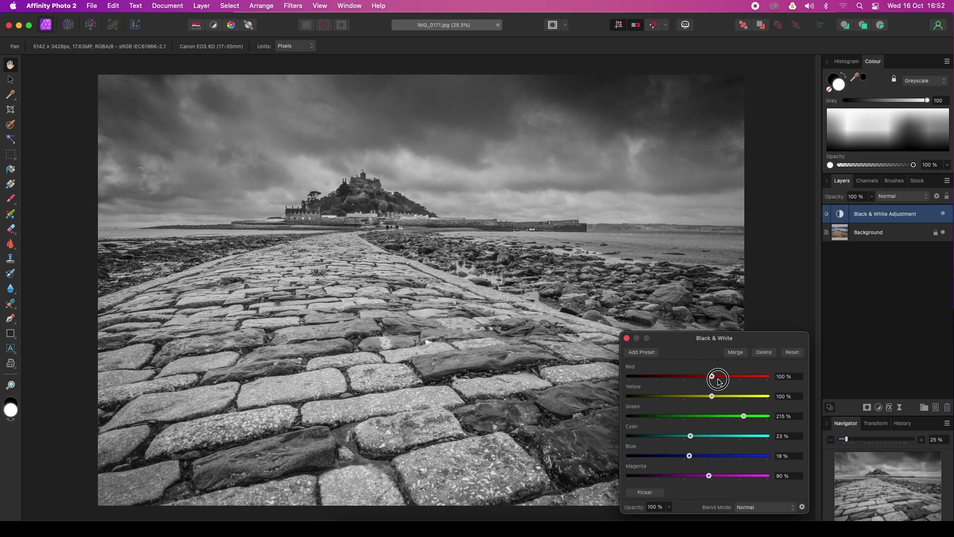
# - Add a Brightness / Contrast adjustment with Brightness 11% and Contrast 27%
pyautogui.click(879, 408)
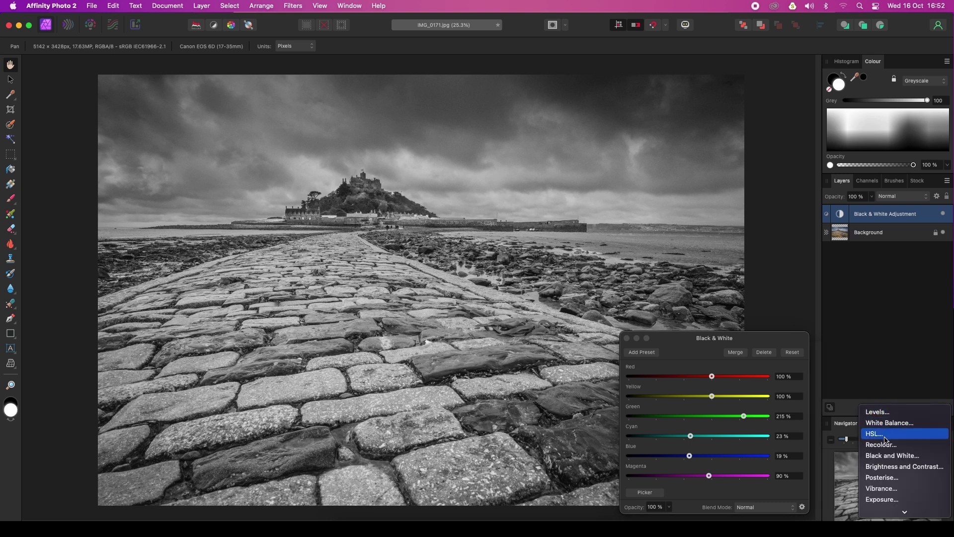
pyautogui.click(887, 468)
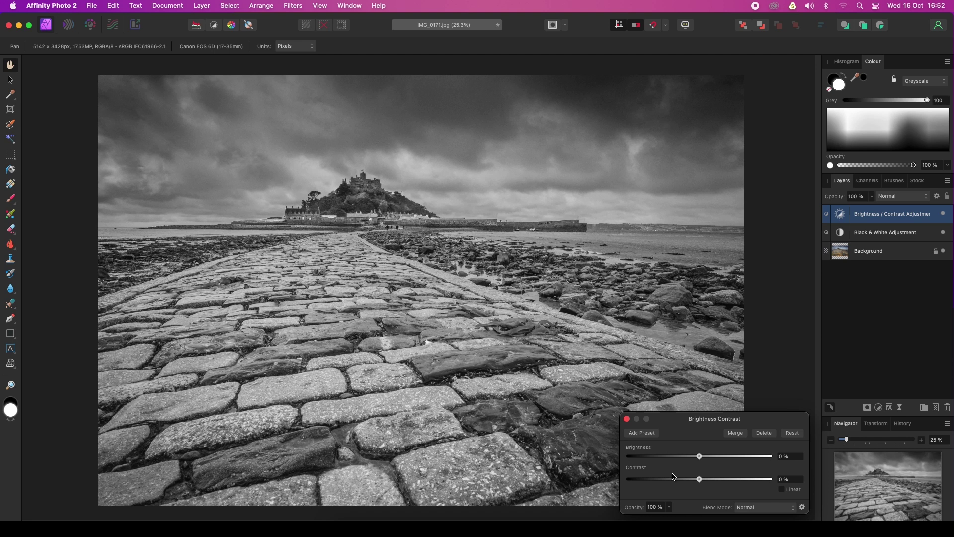
pyautogui.moveTo(699, 479); pyautogui.dragTo(720, 483)
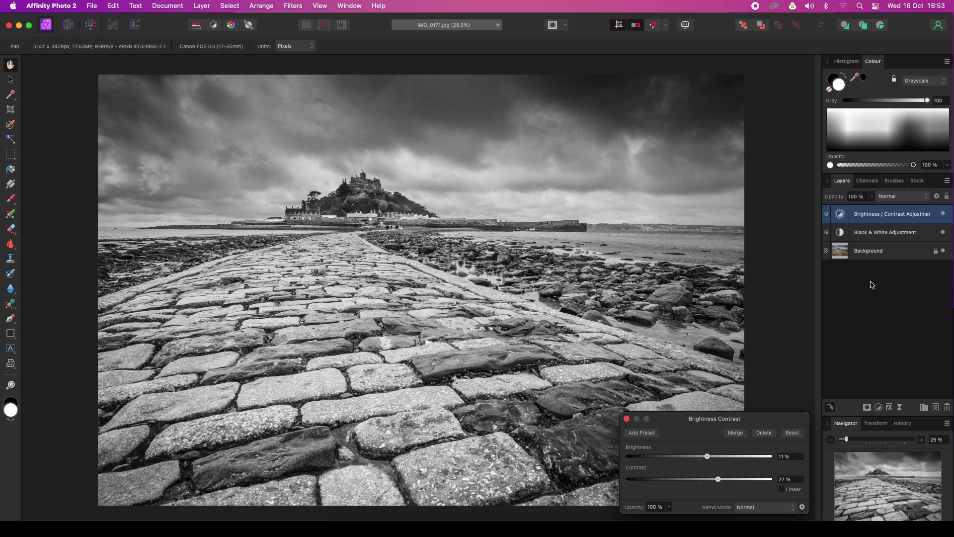
# - Apply an Unsharp Mask with a 3.4 px radius to the Background layer
pyautogui.click(882, 254)
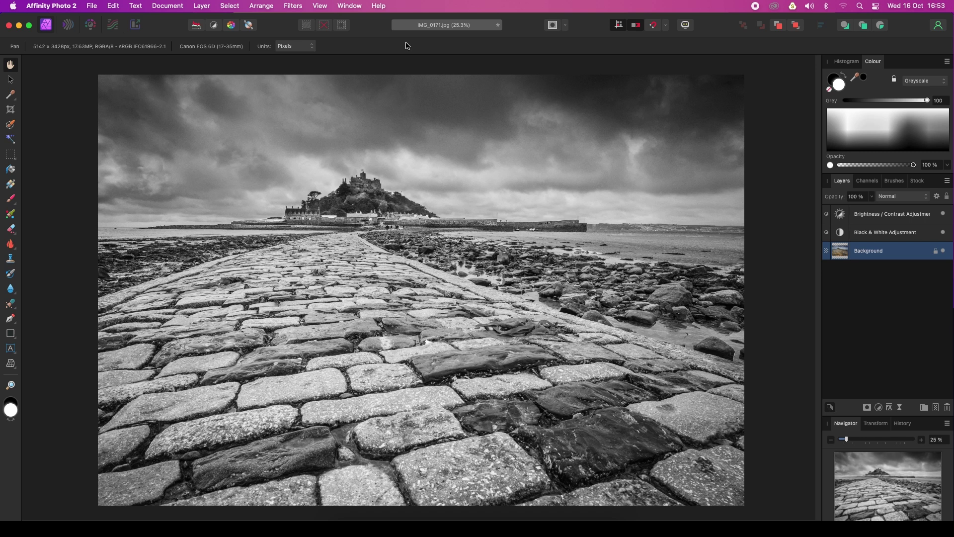
pyautogui.click(298, 7)
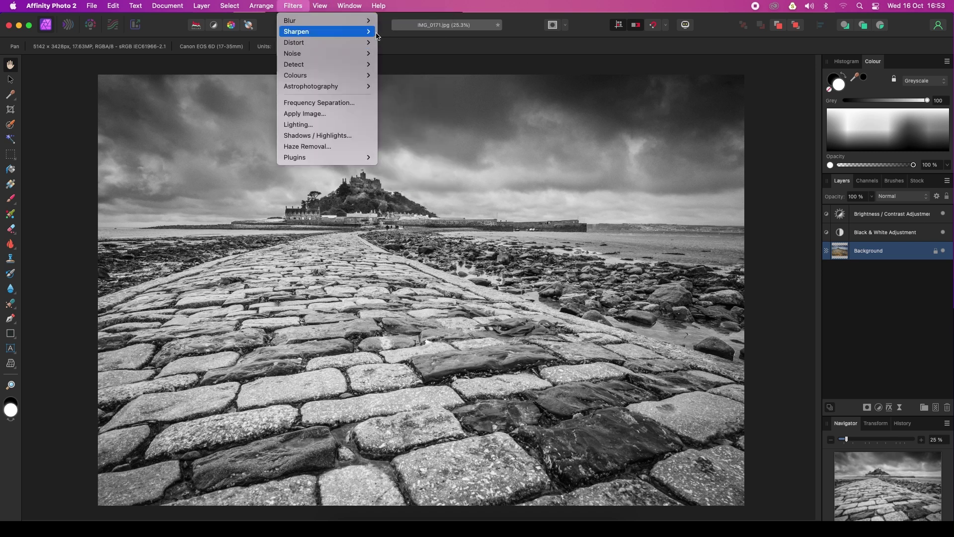
pyautogui.click(394, 36)
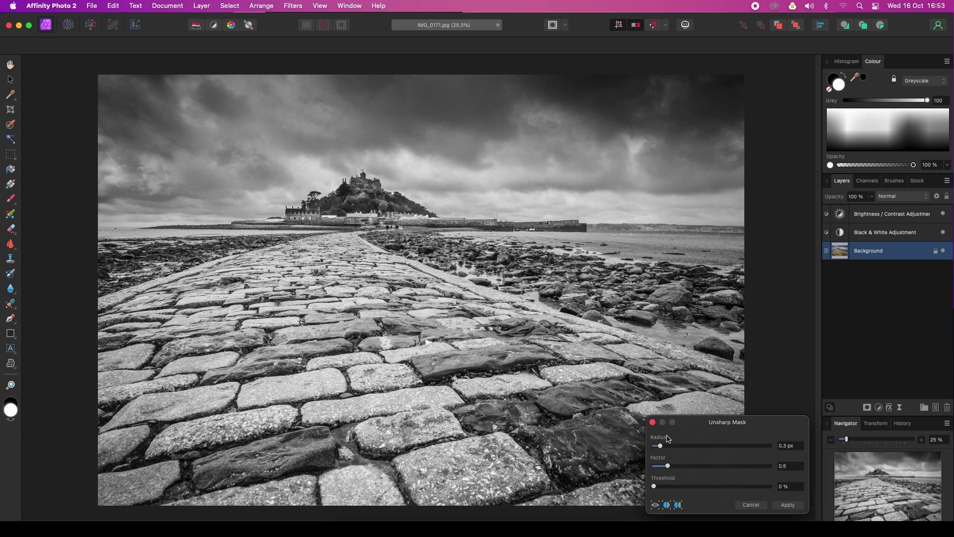
pyautogui.moveTo(662, 445); pyautogui.dragTo(671, 446)
pyautogui.moveTo(671, 446)
pyautogui.mouseDown()
pyautogui.moveTo(720, 447)
pyautogui.moveTo(686, 451)
pyautogui.mouseUp()
pyautogui.press('Return')
pyautogui.click(883, 216)
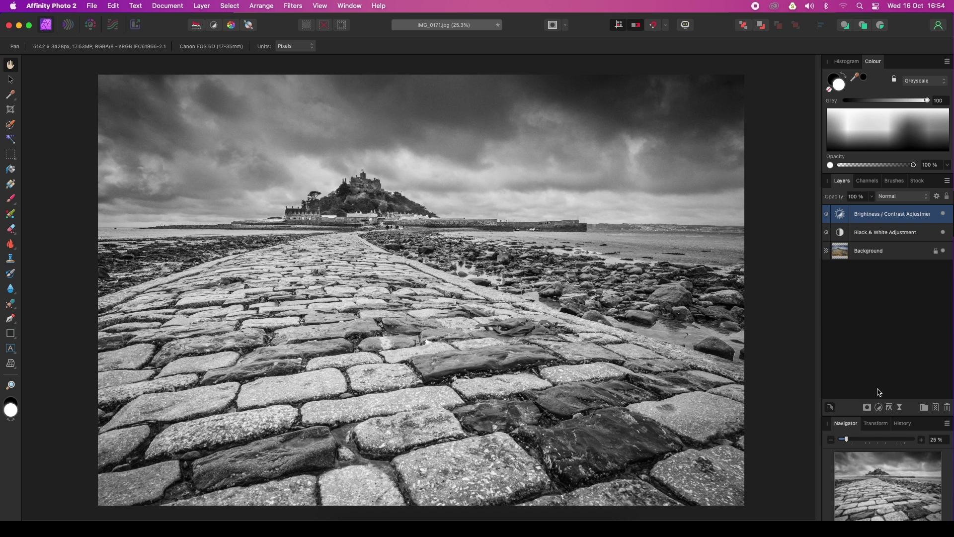
# - Add a Lens Filter adjustment with a deep blue colour at 50% density and 100% opacity
pyautogui.click(879, 407)
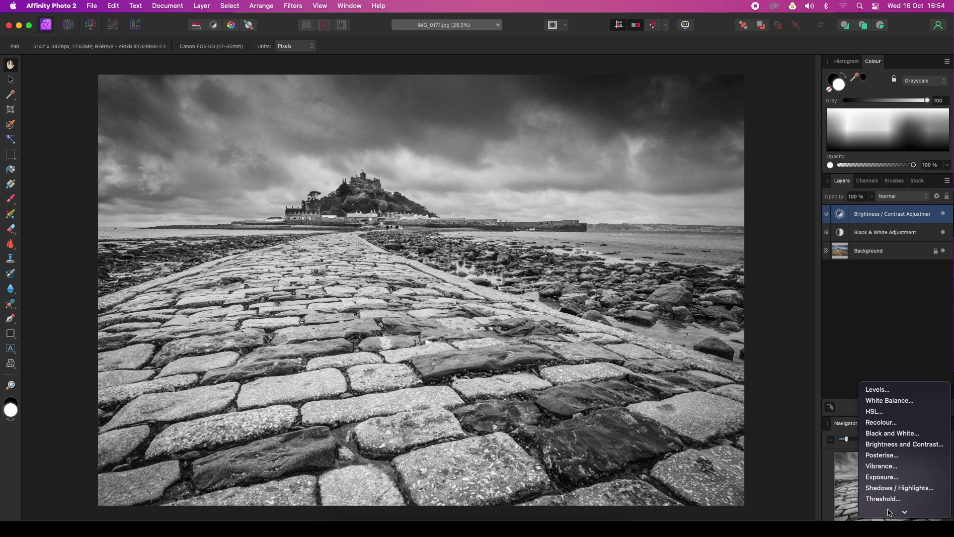
pyautogui.moveTo(889, 512)
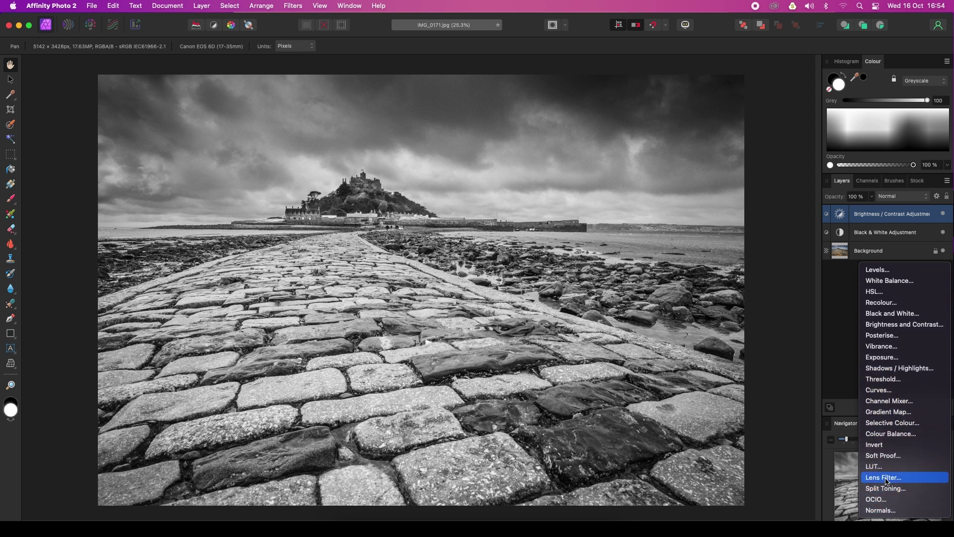
pyautogui.click(885, 479)
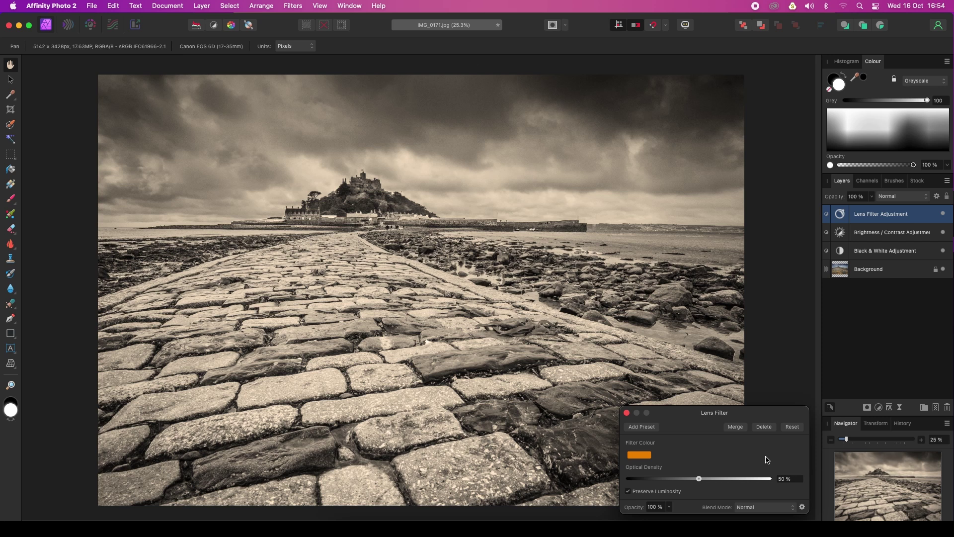
pyautogui.click(643, 457)
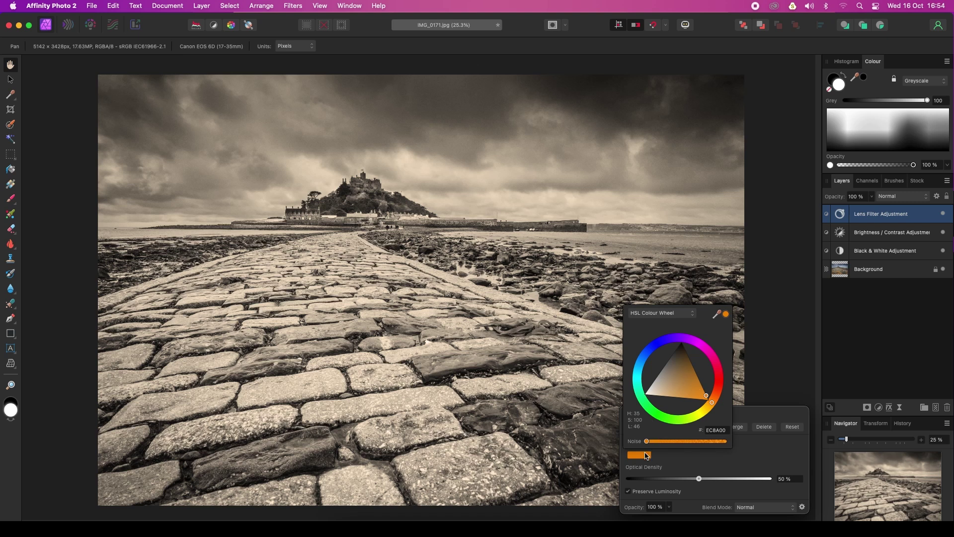
pyautogui.moveTo(704, 397); pyautogui.dragTo(659, 358)
pyautogui.click(653, 345)
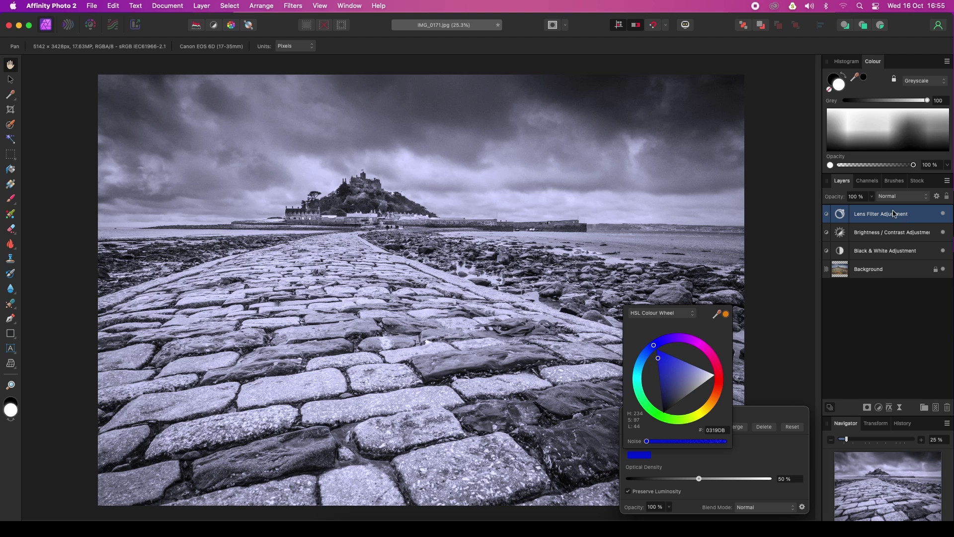
pyautogui.click(874, 198)
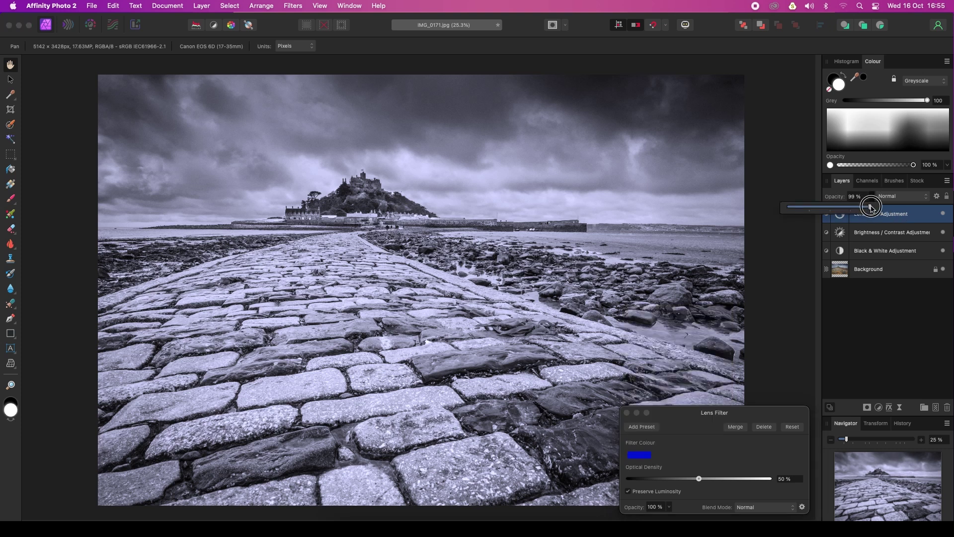
pyautogui.moveTo(874, 206)
pyautogui.mouseDown()
pyautogui.moveTo(785, 208)
pyautogui.moveTo(872, 208)
pyautogui.mouseUp()
pyautogui.click(834, 195)
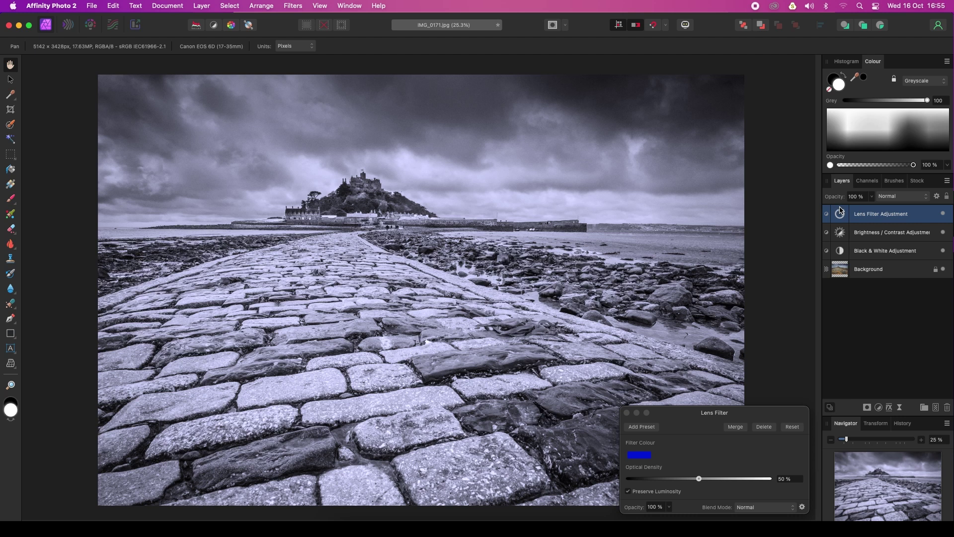
pyautogui.moveTo(841, 210); pyautogui.dragTo(890, 253)
# - Add an HSL Shift adjustment with Luminosity at -100%, and give it a layer mask
pyautogui.click(879, 408)
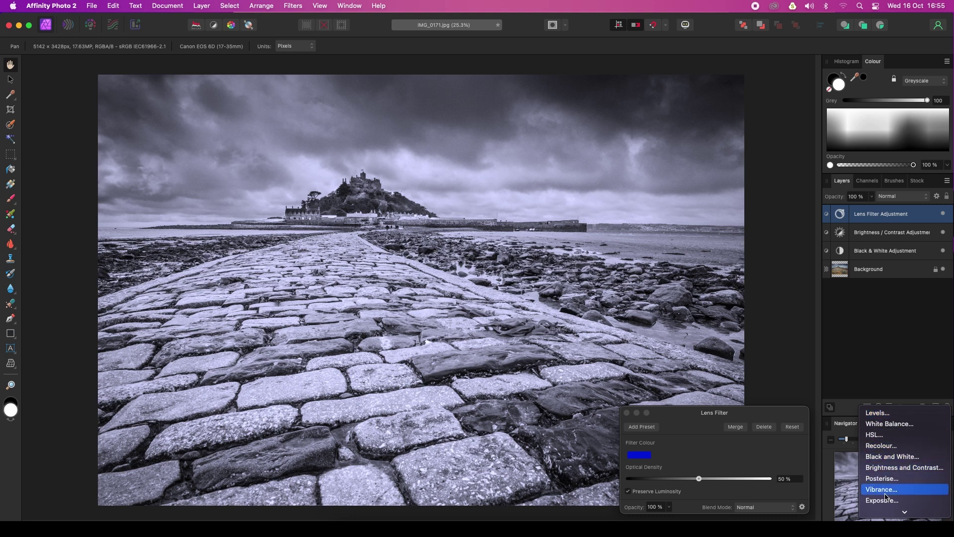
pyautogui.click(876, 436)
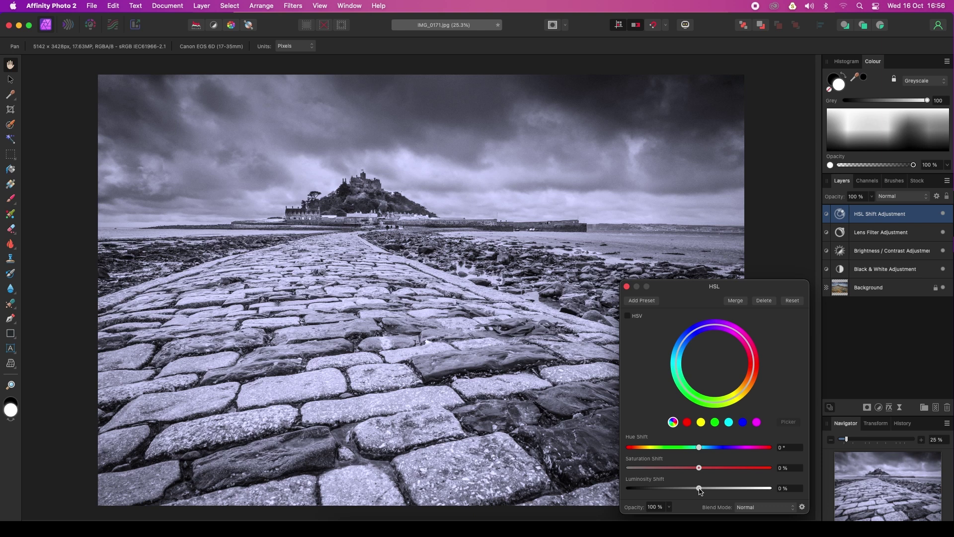
pyautogui.moveTo(700, 491); pyautogui.dragTo(628, 486)
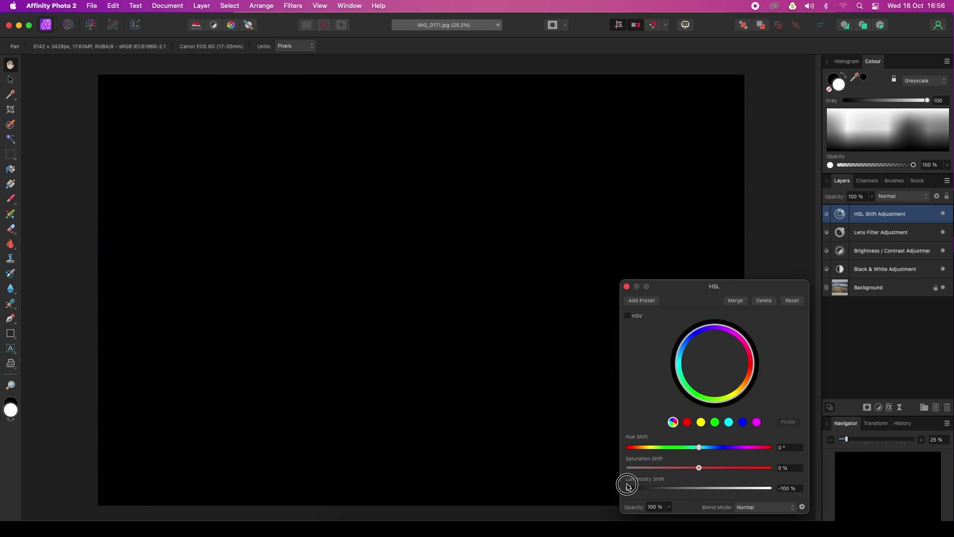
pyautogui.click(867, 407)
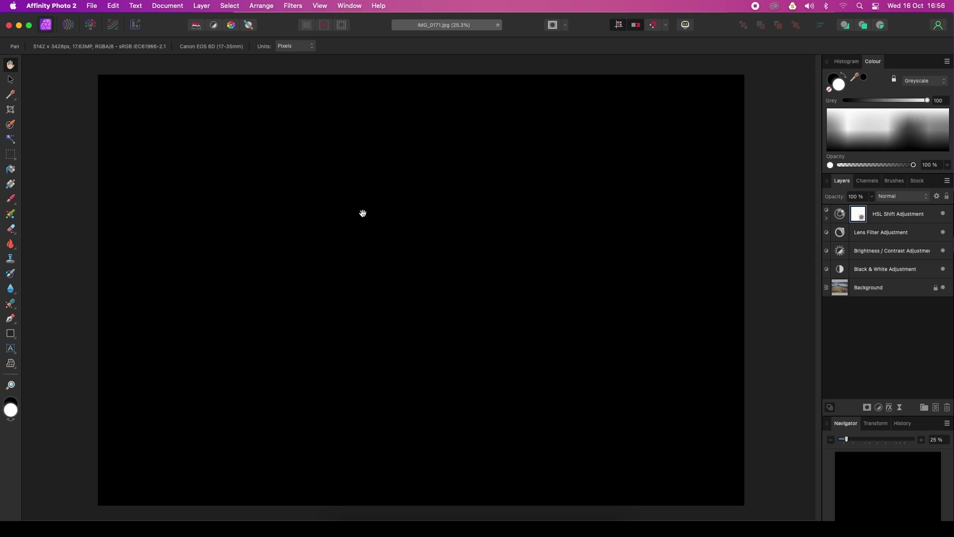
# - Paint black on the HSL mask over the castle and causeway, leaving darkened edges
pyautogui.click(12, 200)
pyautogui.press('x')
pyautogui.moveTo(69, 209); pyautogui.dragTo(319, 256)
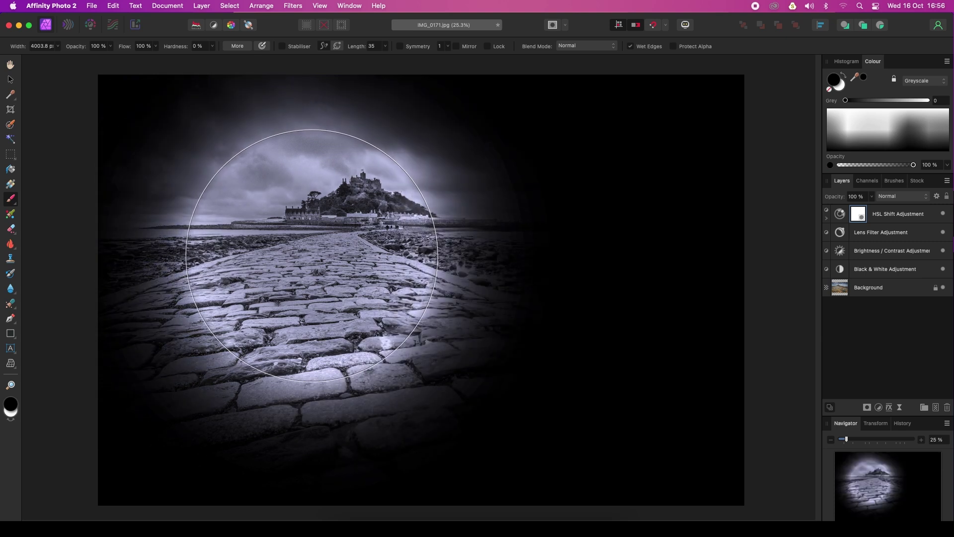
pyautogui.press('super+z')
pyautogui.press('[')
pyautogui.press('[')
pyautogui.moveTo(362, 214)
pyautogui.mouseDown()
pyautogui.moveTo(368, 238)
pyautogui.moveTo(392, 263)
pyautogui.mouseUp()
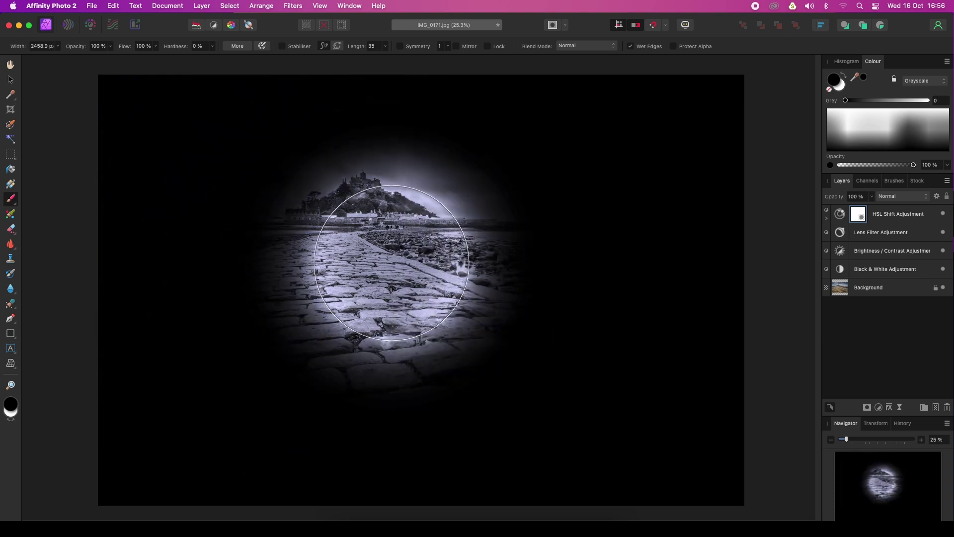
pyautogui.press('super+z')
pyautogui.click(390, 262)
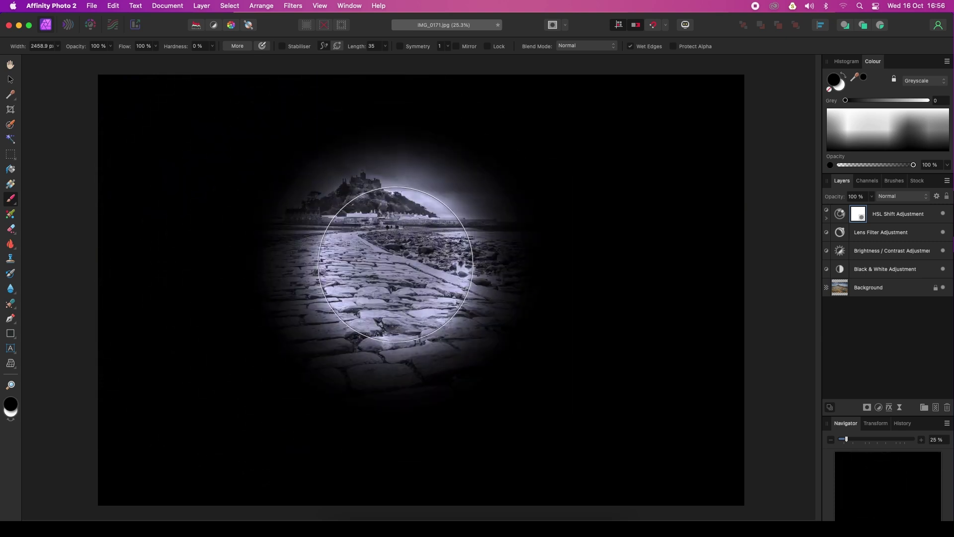
pyautogui.press('super+z')
pyautogui.moveTo(422, 279)
pyautogui.mouseDown()
pyautogui.moveTo(368, 298)
pyautogui.moveTo(387, 259)
pyautogui.moveTo(358, 224)
pyautogui.moveTo(438, 278)
pyautogui.moveTo(446, 246)
pyautogui.moveTo(269, 308)
pyautogui.moveTo(358, 378)
pyautogui.moveTo(209, 323)
pyautogui.moveTo(288, 173)
pyautogui.moveTo(128, 298)
pyautogui.moveTo(388, 427)
pyautogui.moveTo(586, 315)
pyautogui.moveTo(604, 189)
pyautogui.moveTo(477, 128)
pyautogui.moveTo(334, 133)
pyautogui.moveTo(681, 267)
pyautogui.moveTo(684, 228)
pyautogui.moveTo(665, 166)
pyautogui.moveTo(522, 103)
pyautogui.moveTo(209, 123)
pyautogui.moveTo(607, 436)
pyautogui.moveTo(603, 426)
pyautogui.moveTo(660, 415)
pyautogui.moveTo(703, 320)
pyautogui.moveTo(669, 132)
pyautogui.moveTo(507, 119)
pyautogui.mouseUp()
pyautogui.press('[')
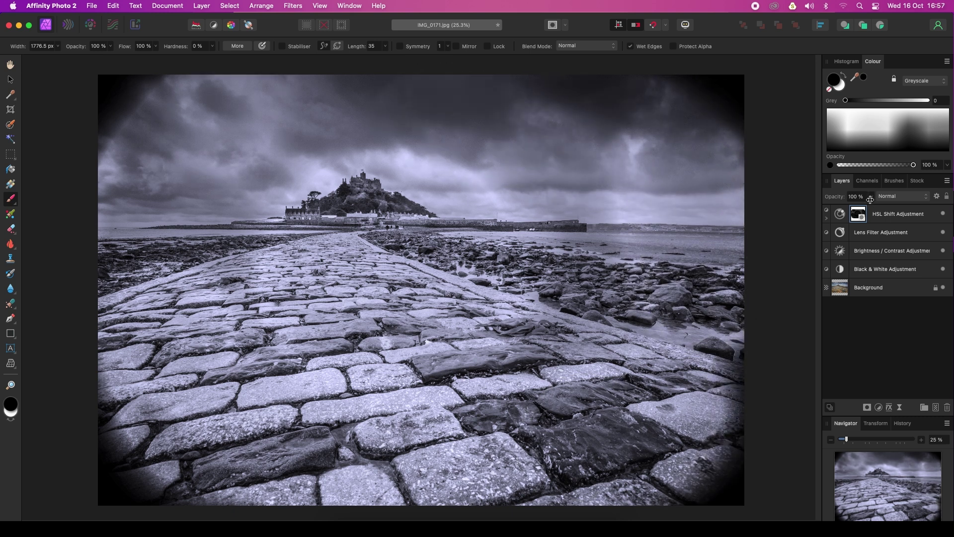
# - Lower the HSL vignette layer's opacity to 47% and compare it hidden and shown
pyautogui.click(872, 202)
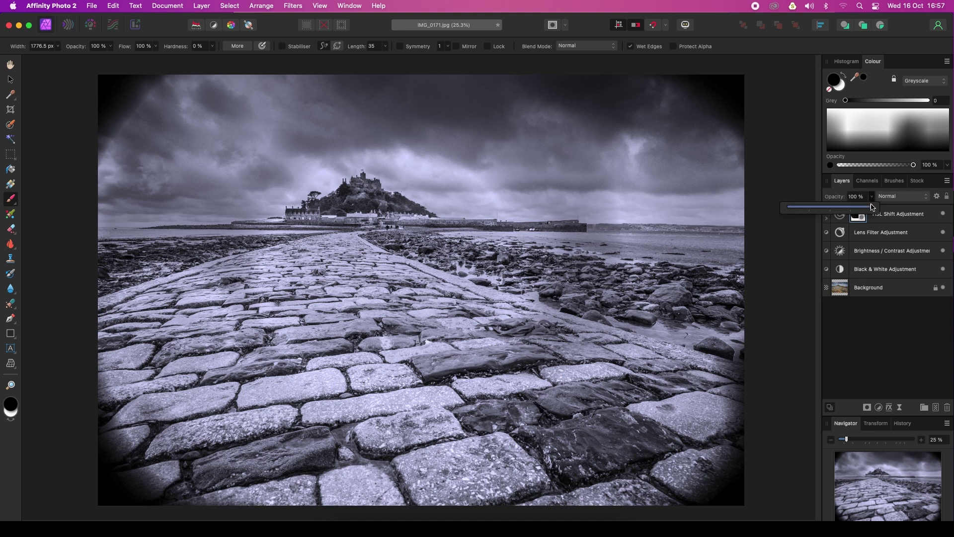
pyautogui.moveTo(873, 206); pyautogui.dragTo(828, 208)
pyautogui.click(943, 215)
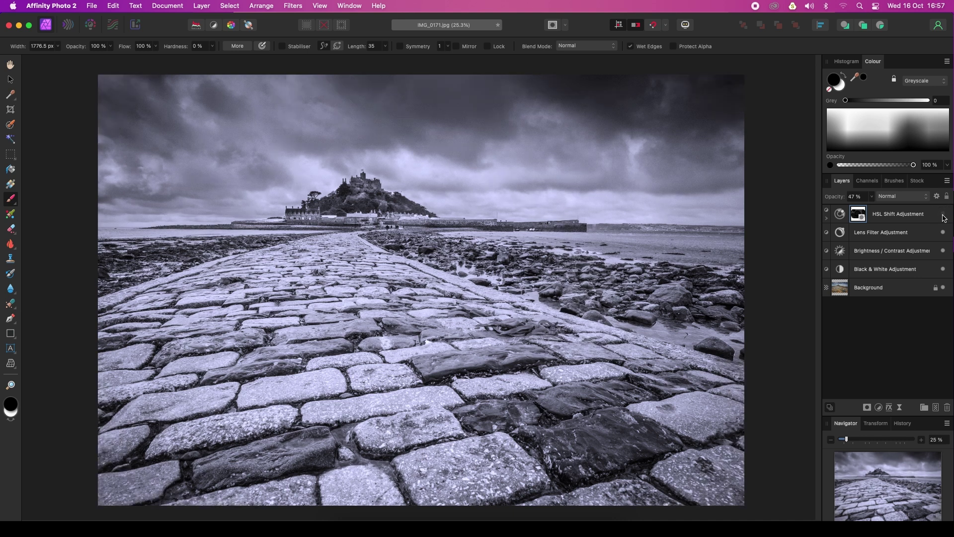
pyautogui.click(944, 216)
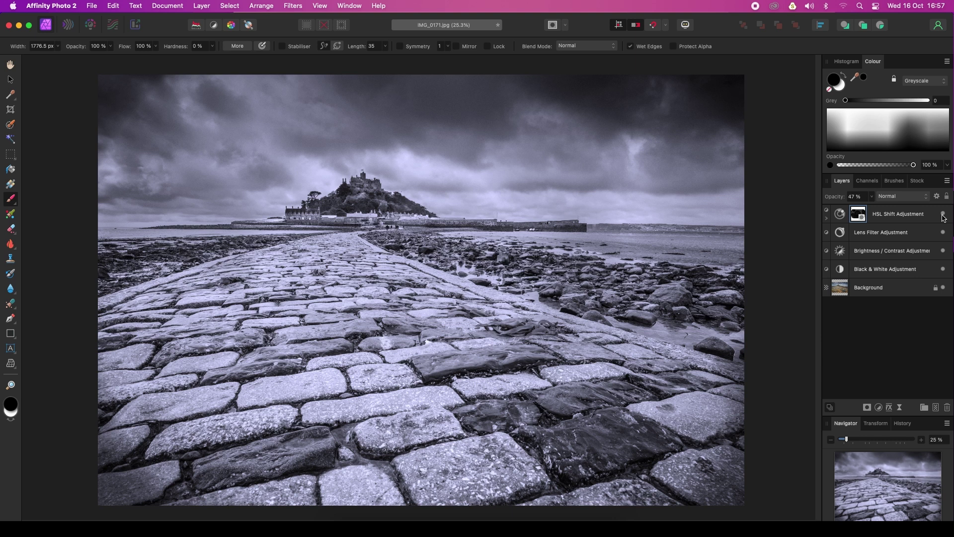
# - Hide all four adjustment layers, then turn them back on from Black & White upward
pyautogui.click(944, 215)
pyautogui.click(943, 232)
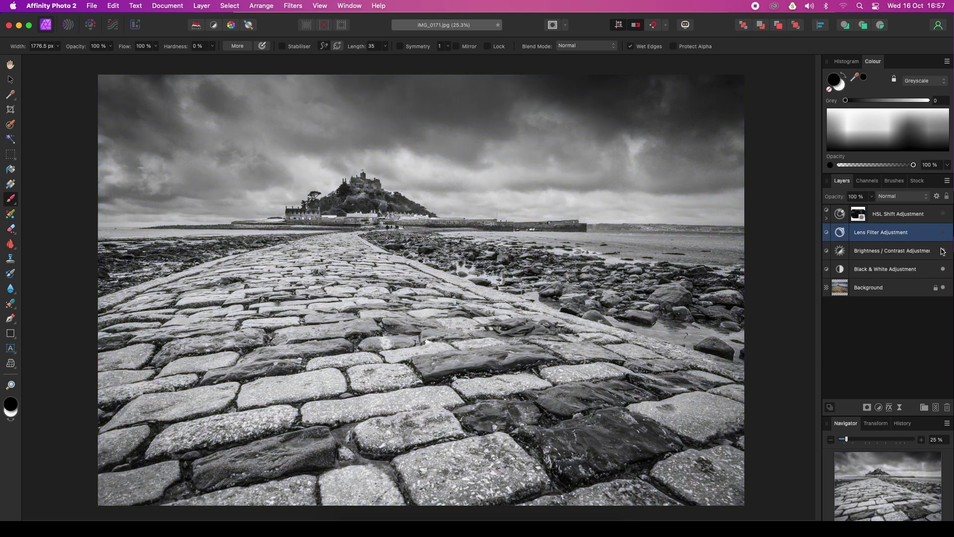
pyautogui.click(943, 250)
pyautogui.click(943, 269)
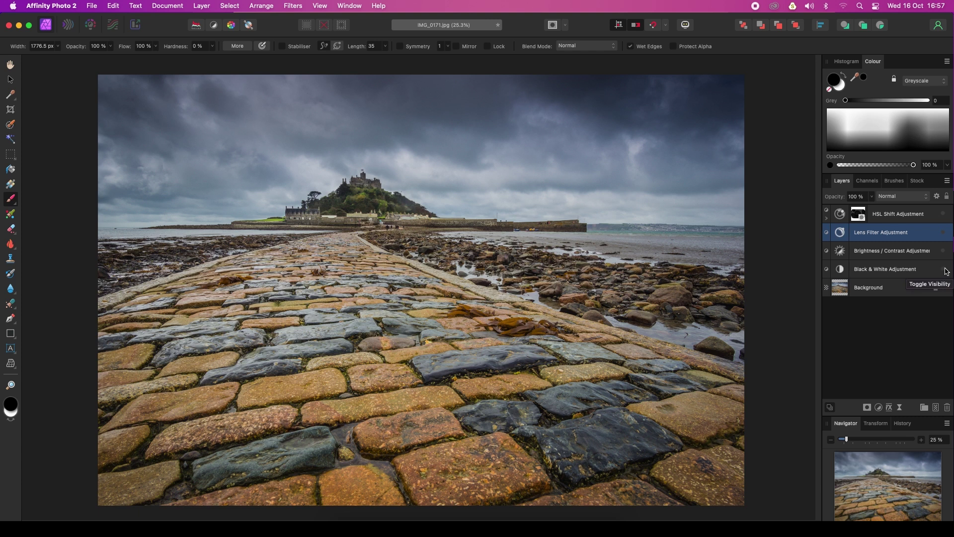
pyautogui.click(945, 269)
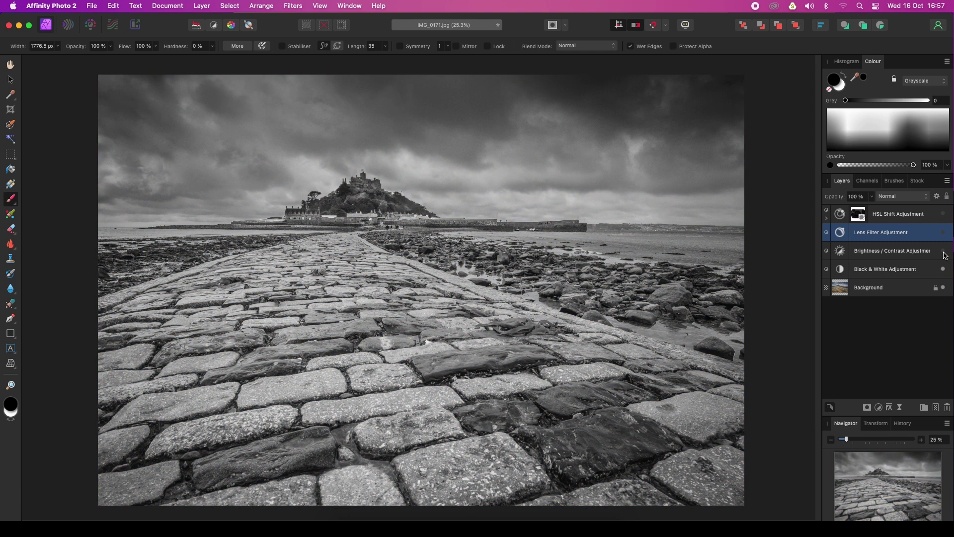
pyautogui.click(944, 252)
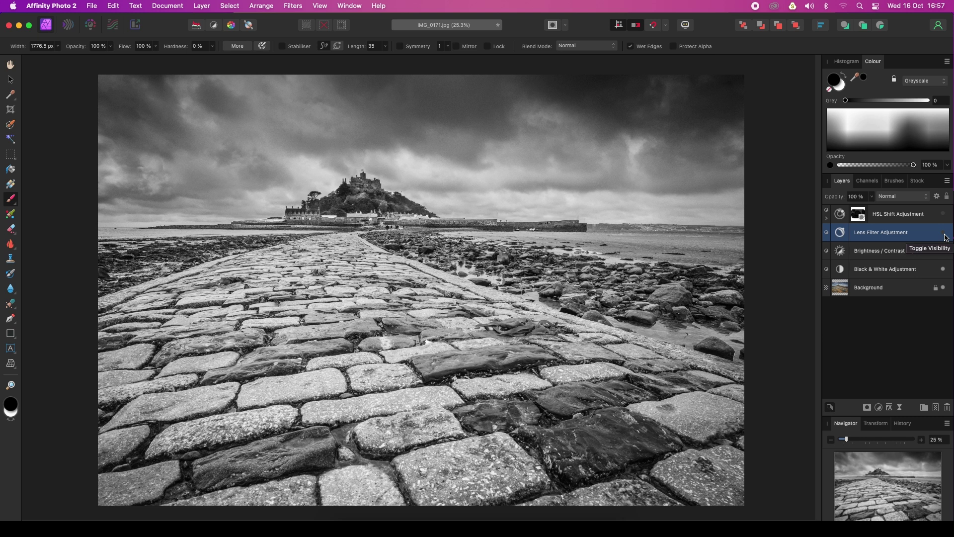
pyautogui.click(944, 233)
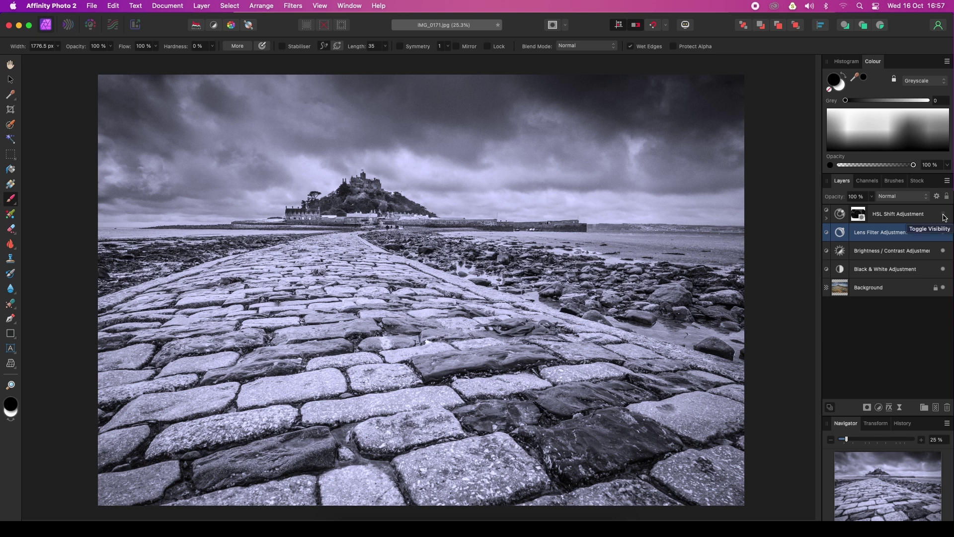
pyautogui.click(943, 214)
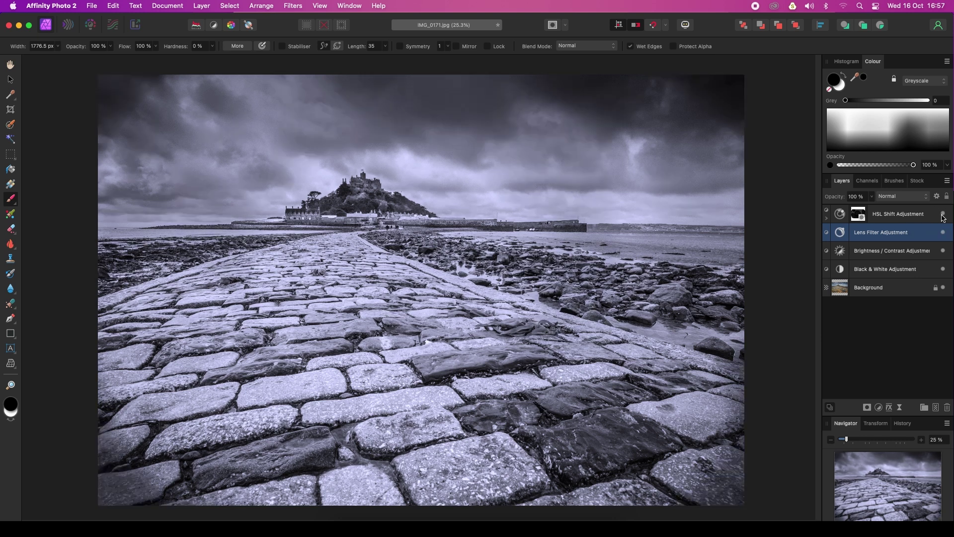
pyautogui.click(92, 6)
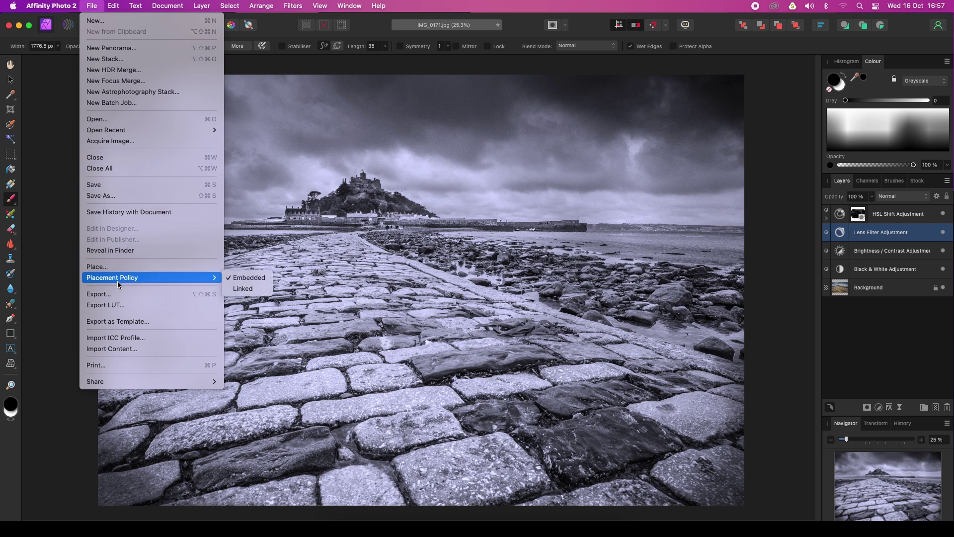
pyautogui.click(108, 294)
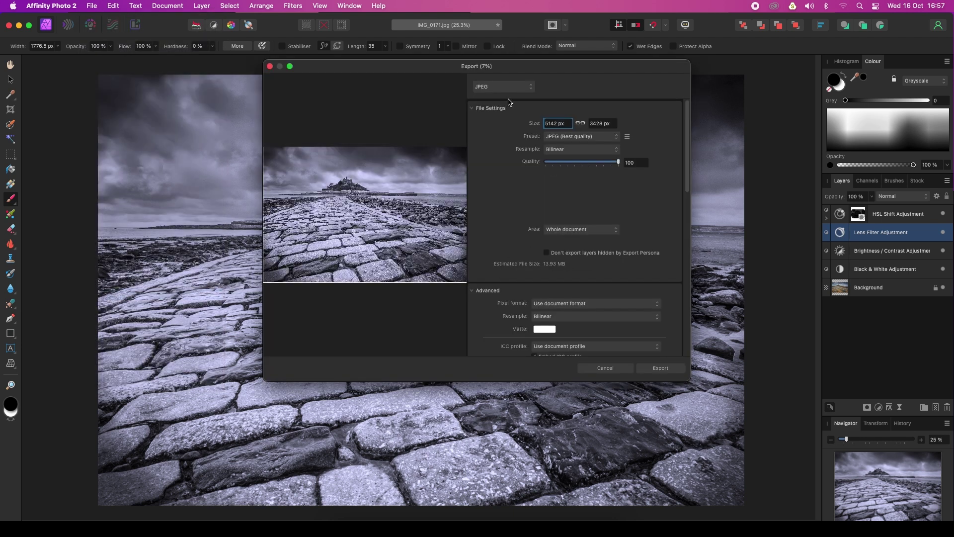
pyautogui.click(507, 94)
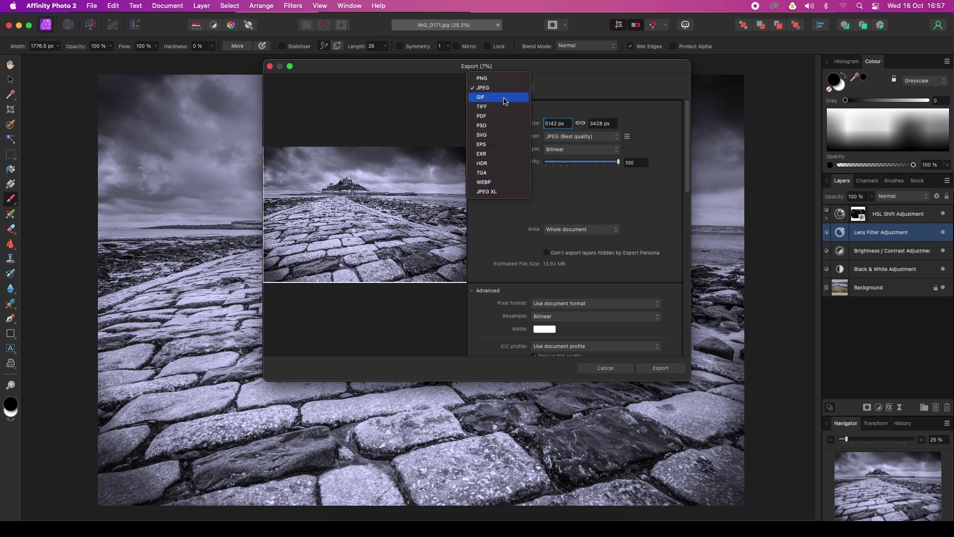
pyautogui.click(497, 118)
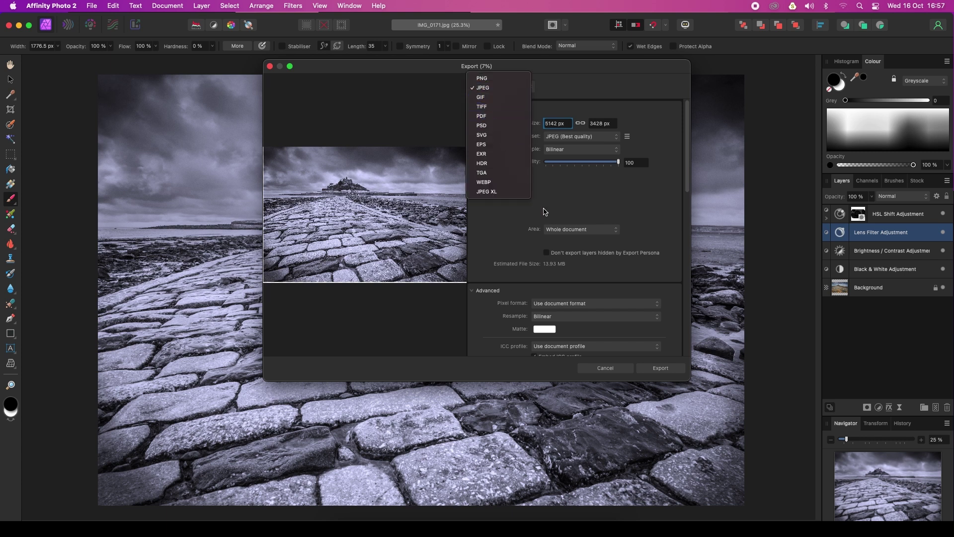